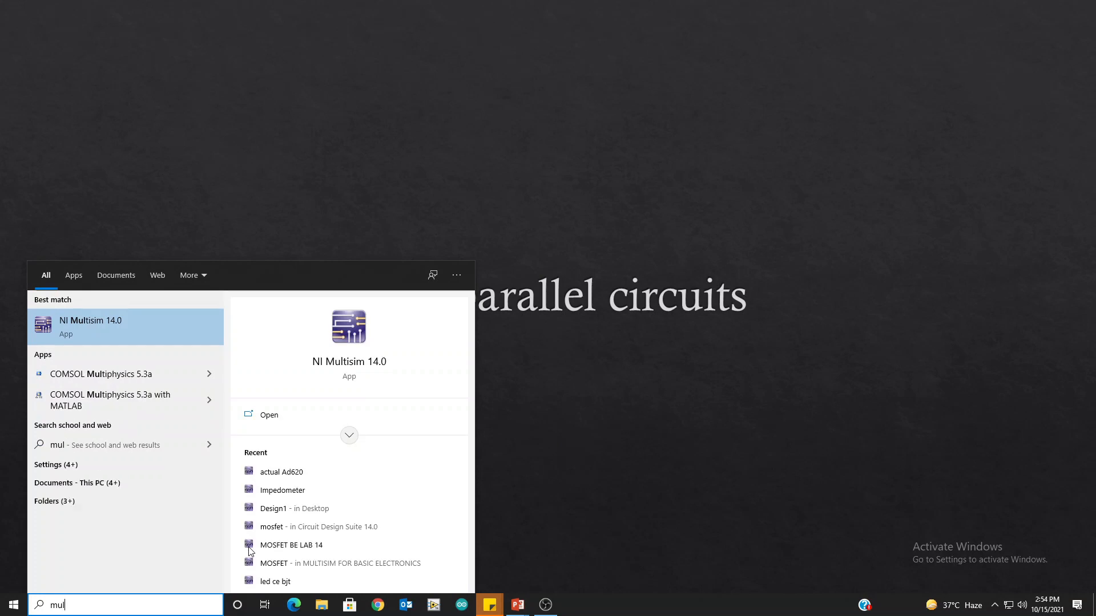
Step: Launch NI Multisim 14.0 and place a 1k resistor from the Basic group on the blank schematic
key(Return)
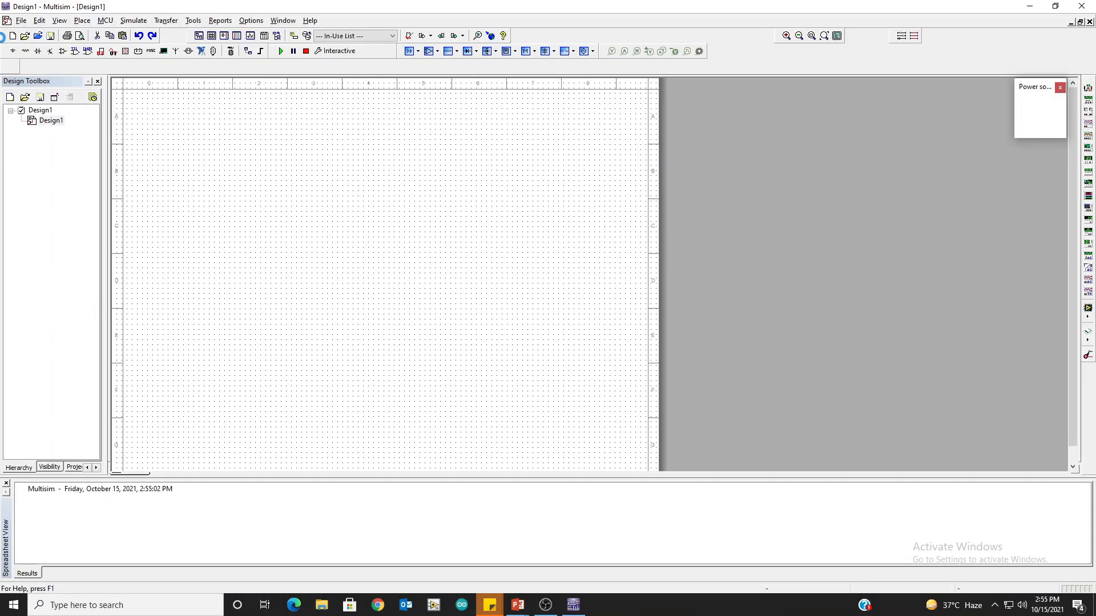
click(30, 52)
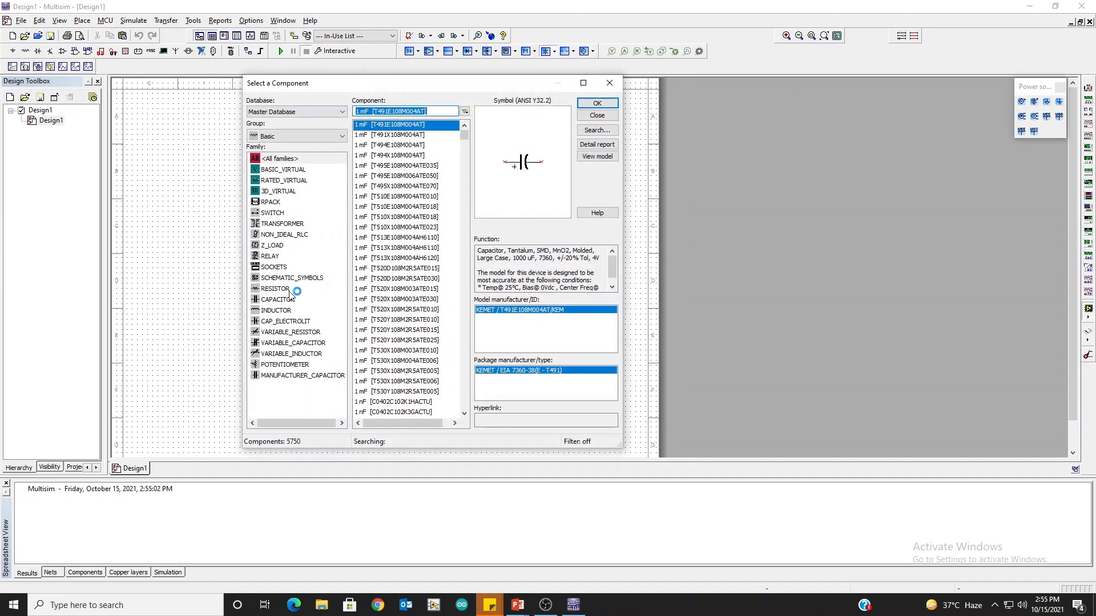
click(275, 288)
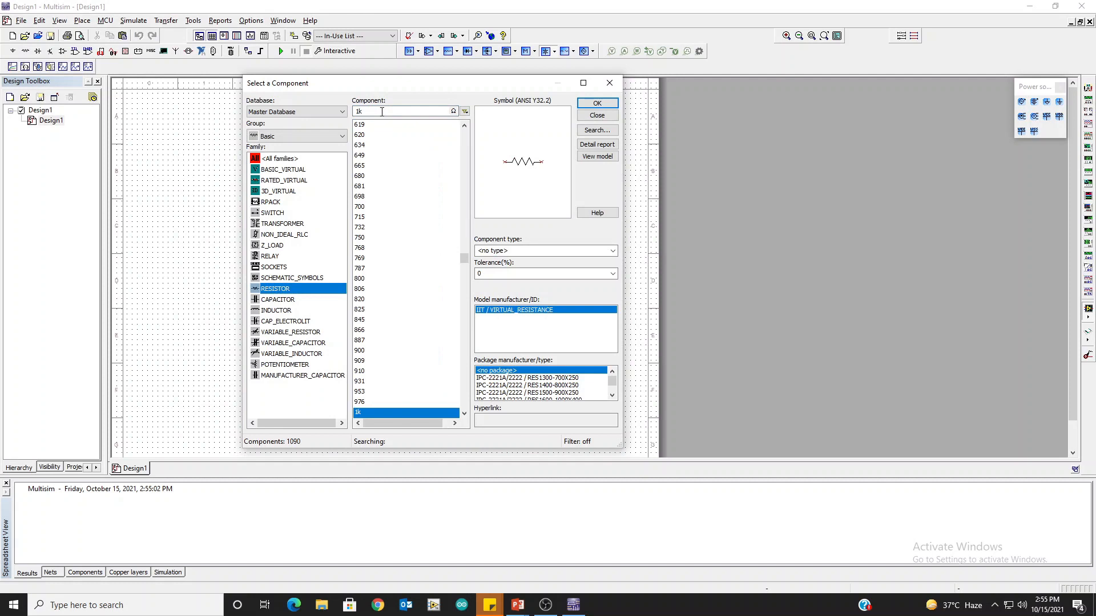
click(597, 103)
click(258, 231)
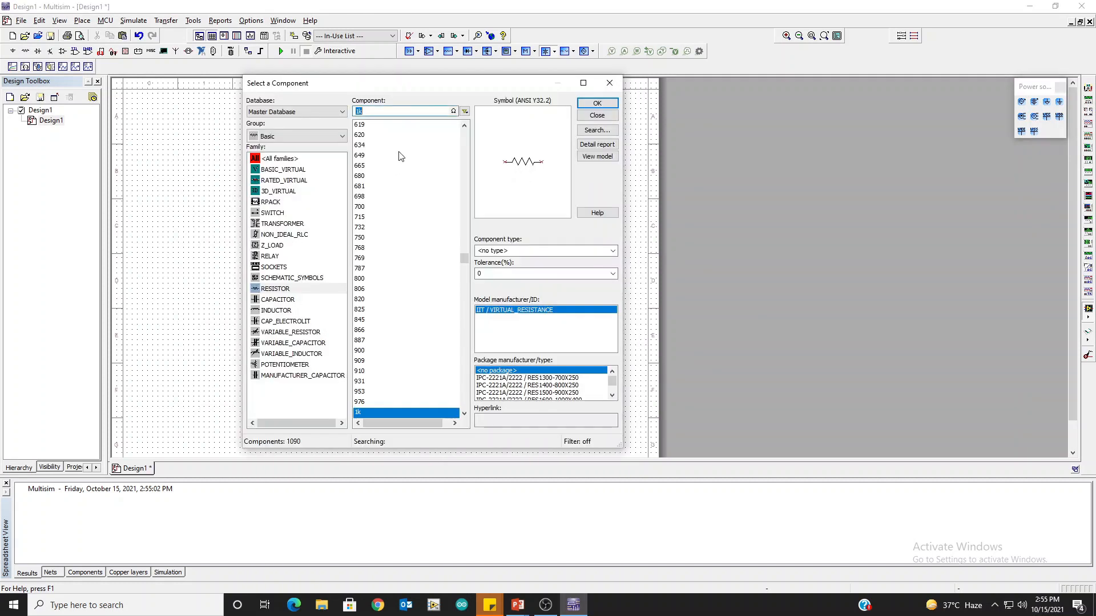
Step: Place a 2k and a 3k resistor in line to the right of the 1k resistor and finish component placement
text(2k)
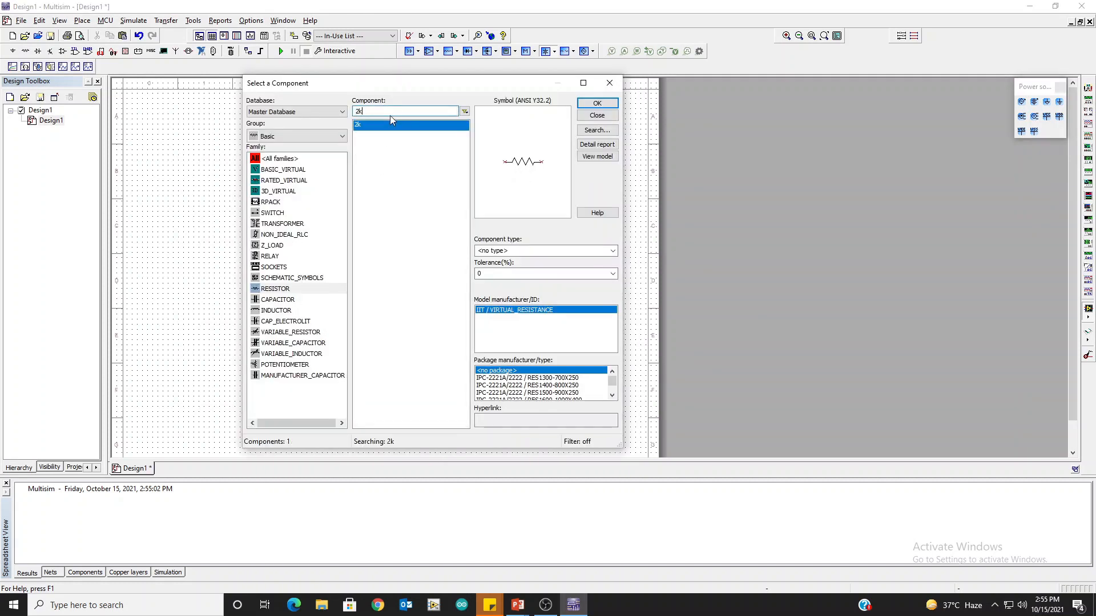
key(Return)
click(329, 231)
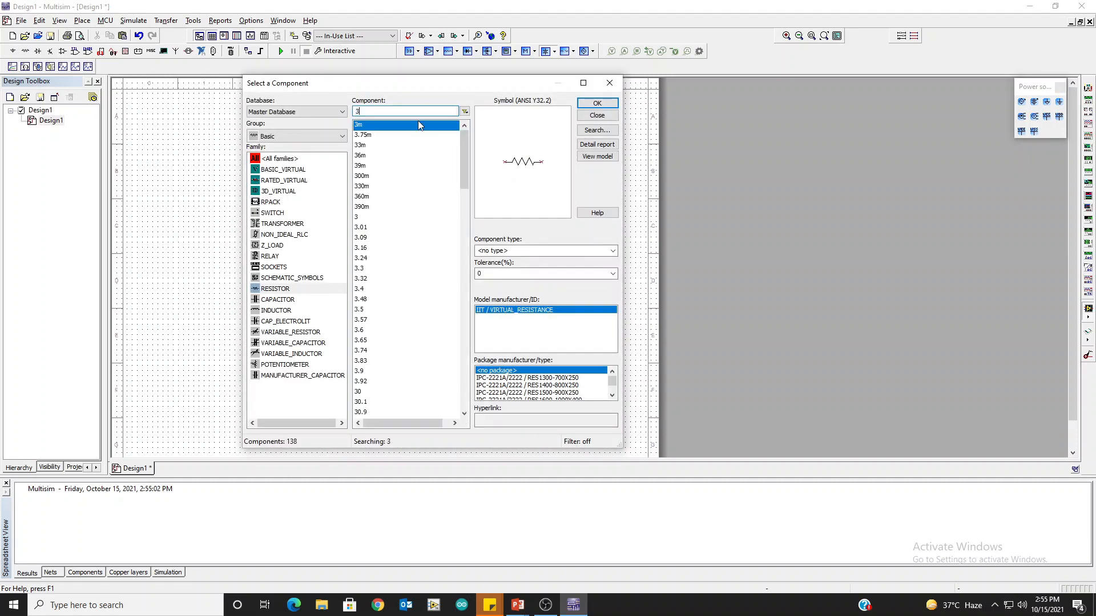
key(Escape)
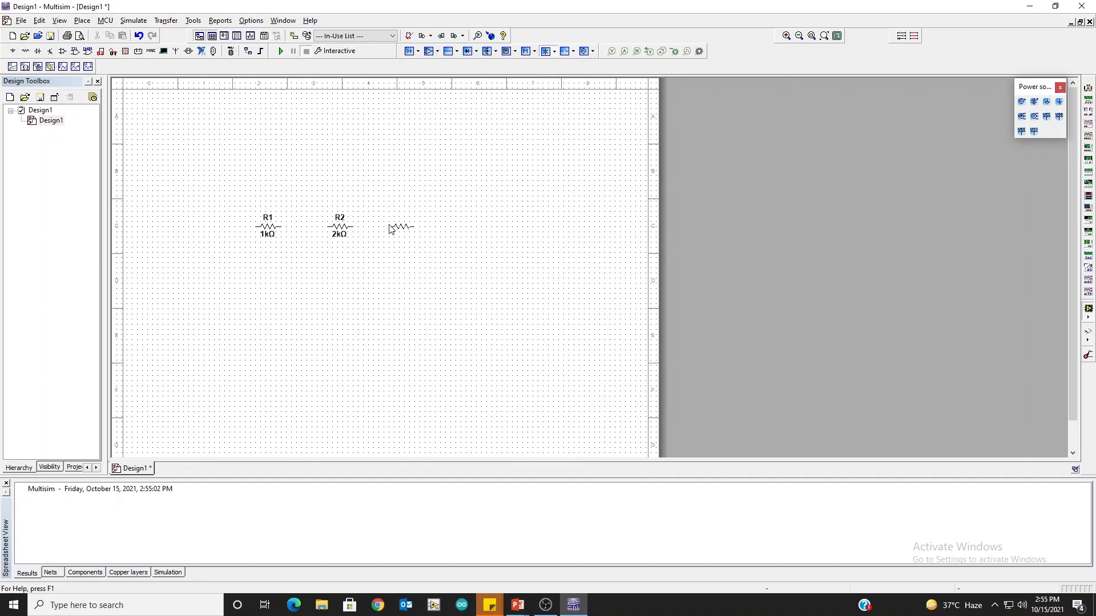
click(393, 228)
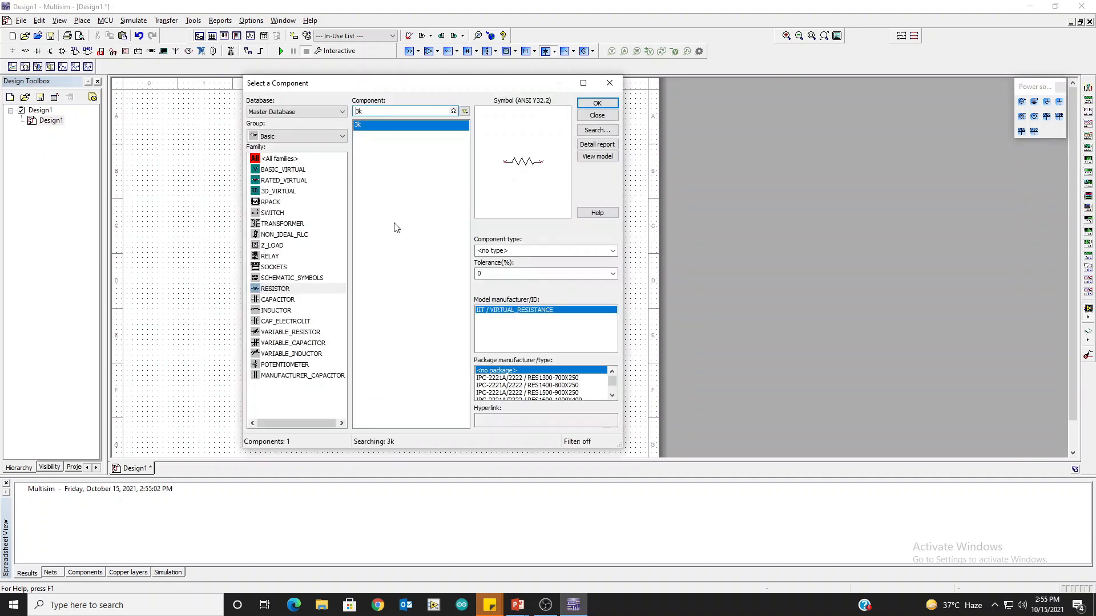
click(597, 115)
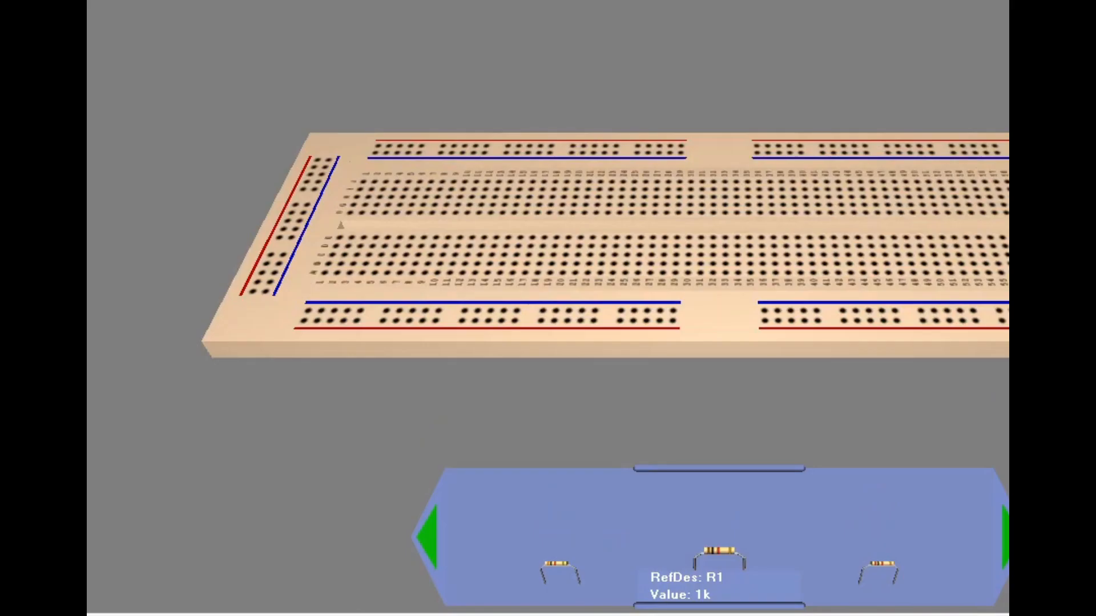
Step: Place the resistors on the breadboard: R3 across I16 and I19, R1 across H19 and H22, and R2 across H25 and H28
scroll(548, 245, up, 3)
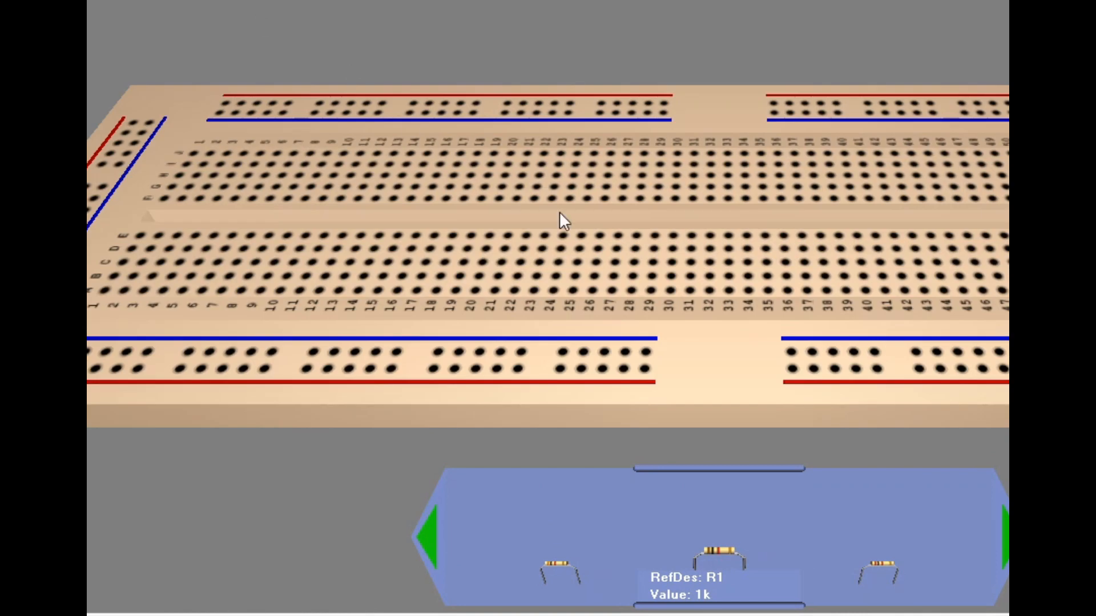
click(560, 571)
drag(556, 563, 451, 182)
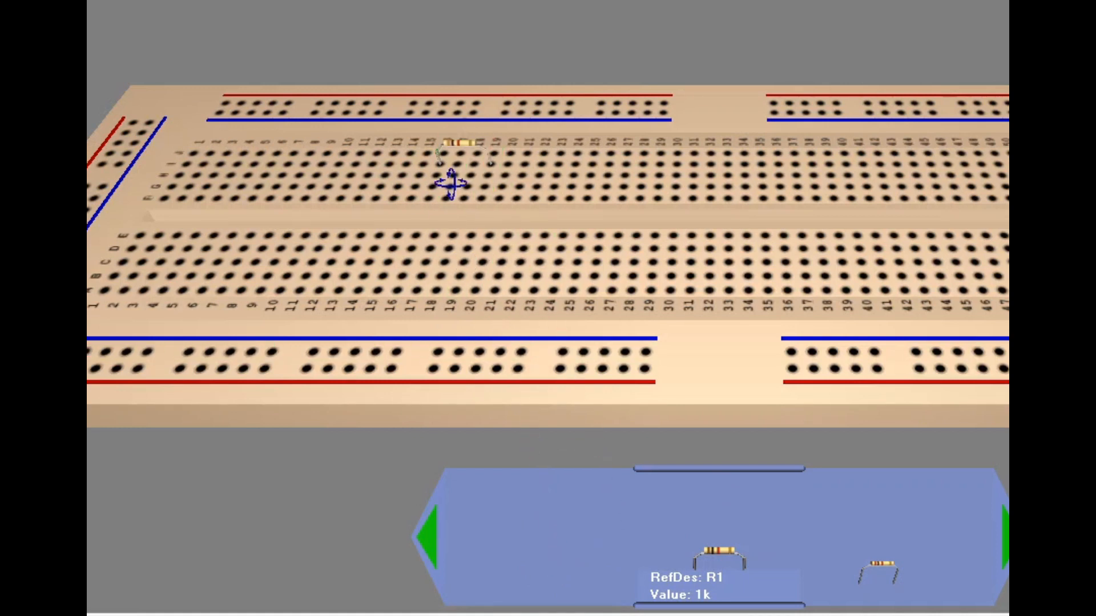
click(721, 553)
drag(721, 552, 499, 207)
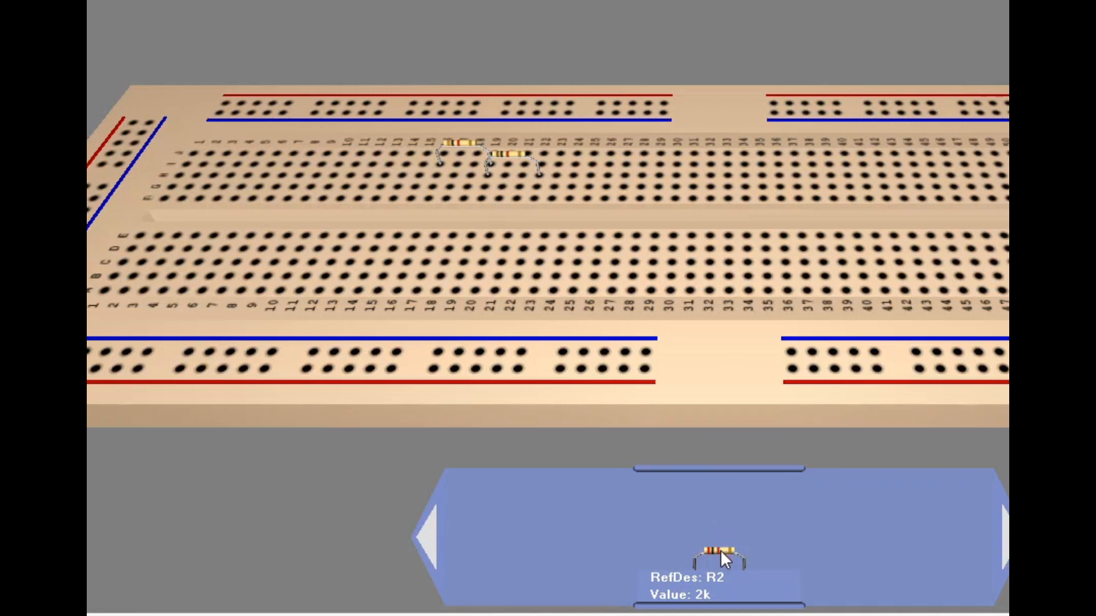
drag(720, 550, 589, 206)
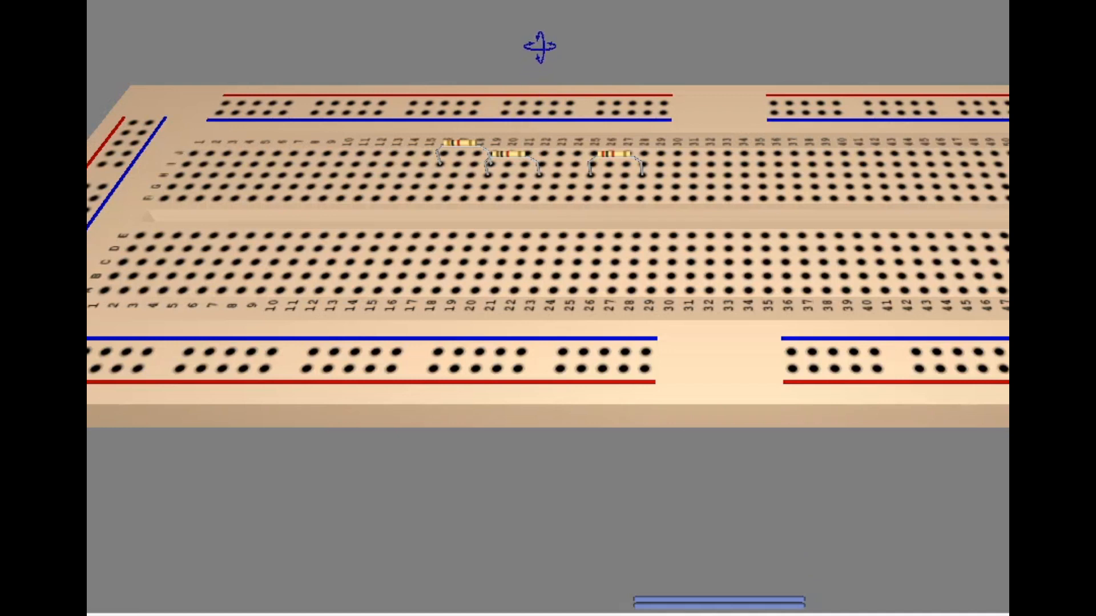
Step: Connect breadboard holes J25 and J22 with a jumper wire to link resistors R2 and R1
drag(537, 77, 538, 130)
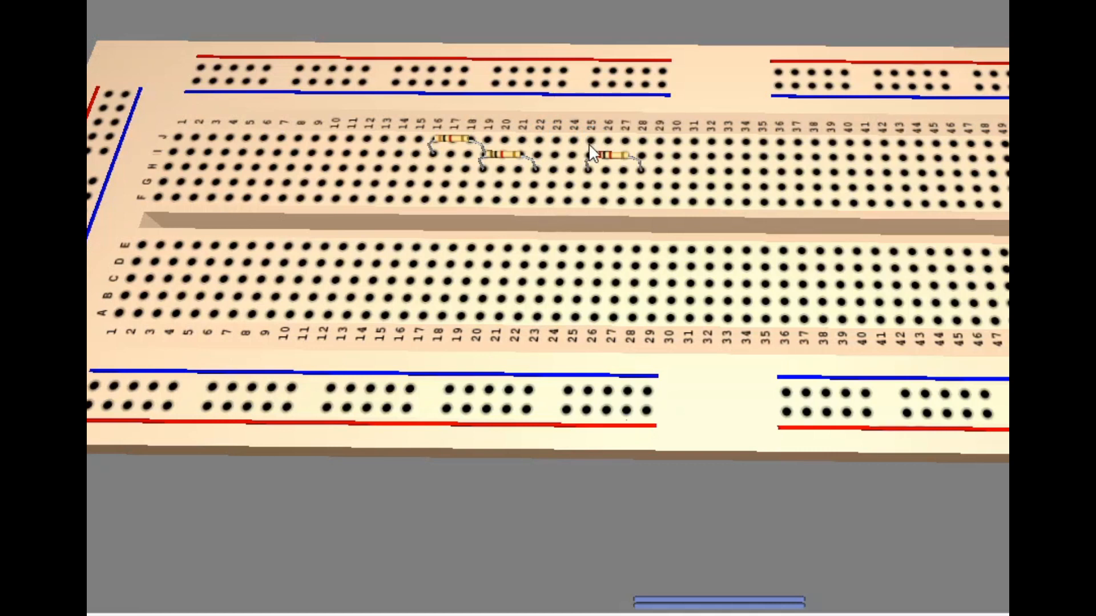
click(590, 140)
click(483, 168)
scroll(610, 157, up, 4)
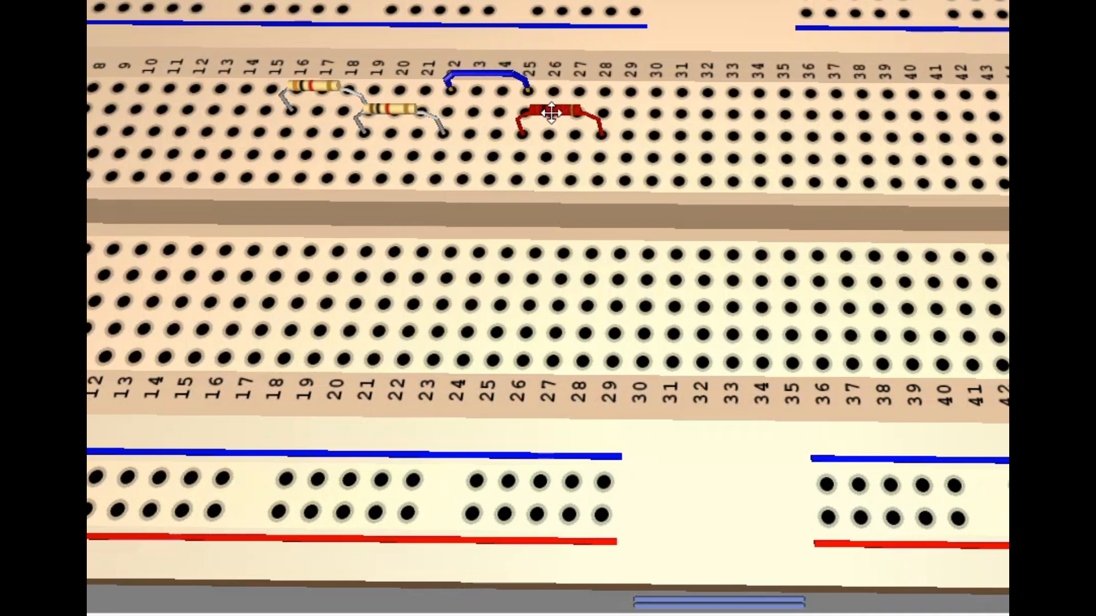
Step: Move resistor R2 to holes F21 and F24, and run a jumper wire from I26 to G21
click(405, 173)
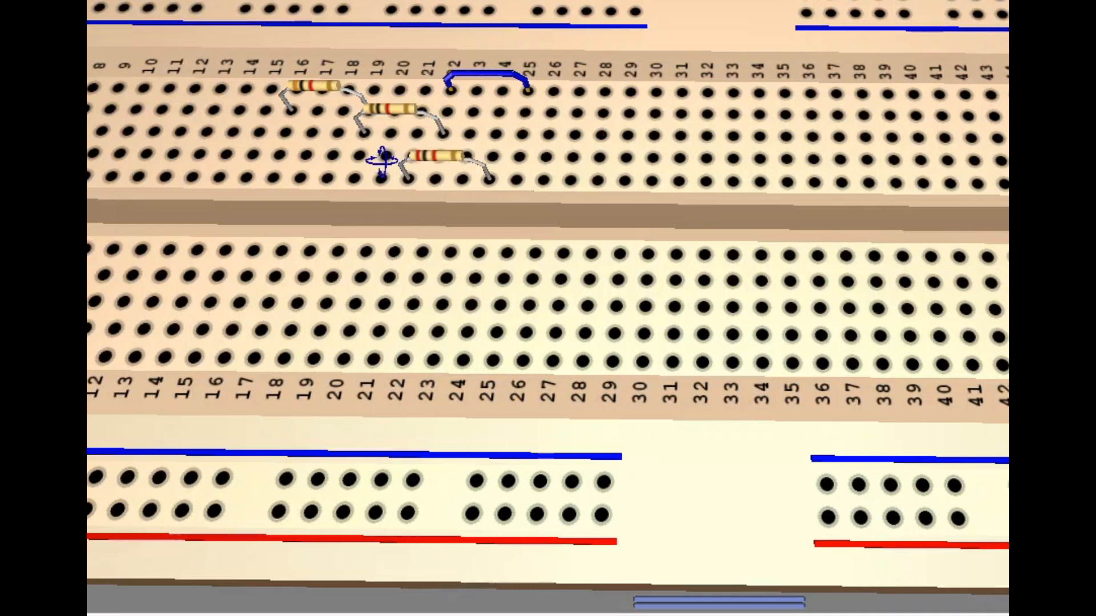
key(w)
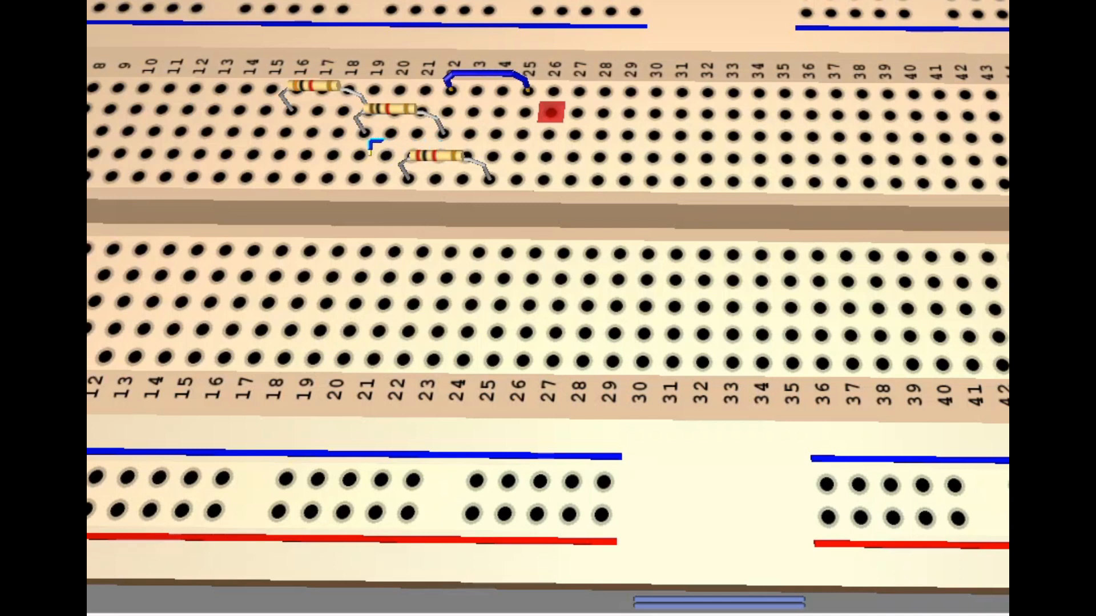
key(Escape)
click(410, 155)
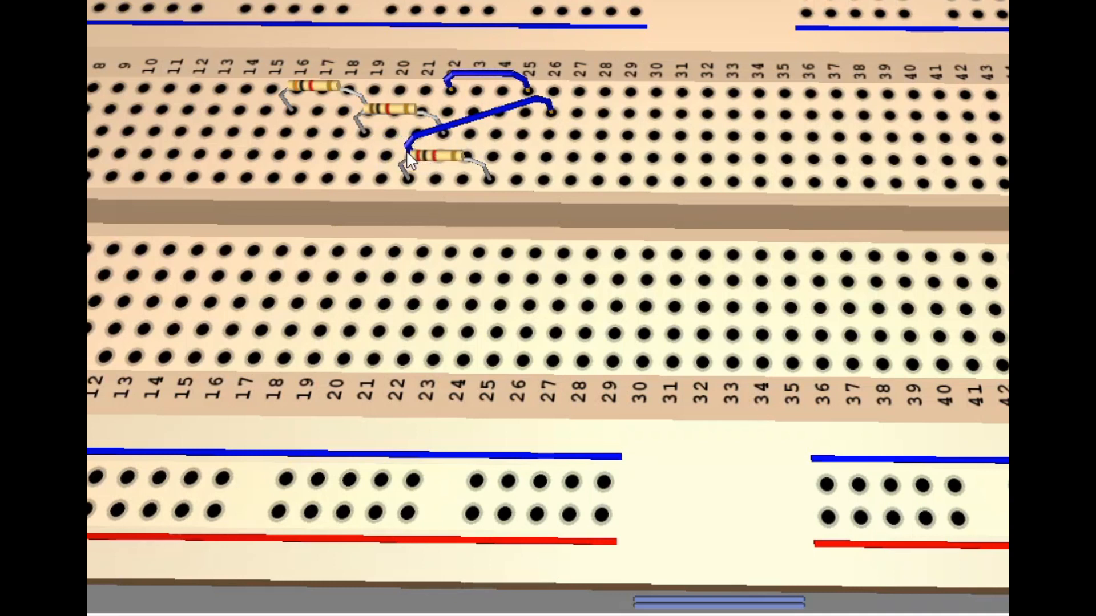
Step: Move resistor R2 to holes F19 and F22, so its leads share columns 19 and 22 with resistor R1
click(445, 162)
drag(440, 154, 437, 154)
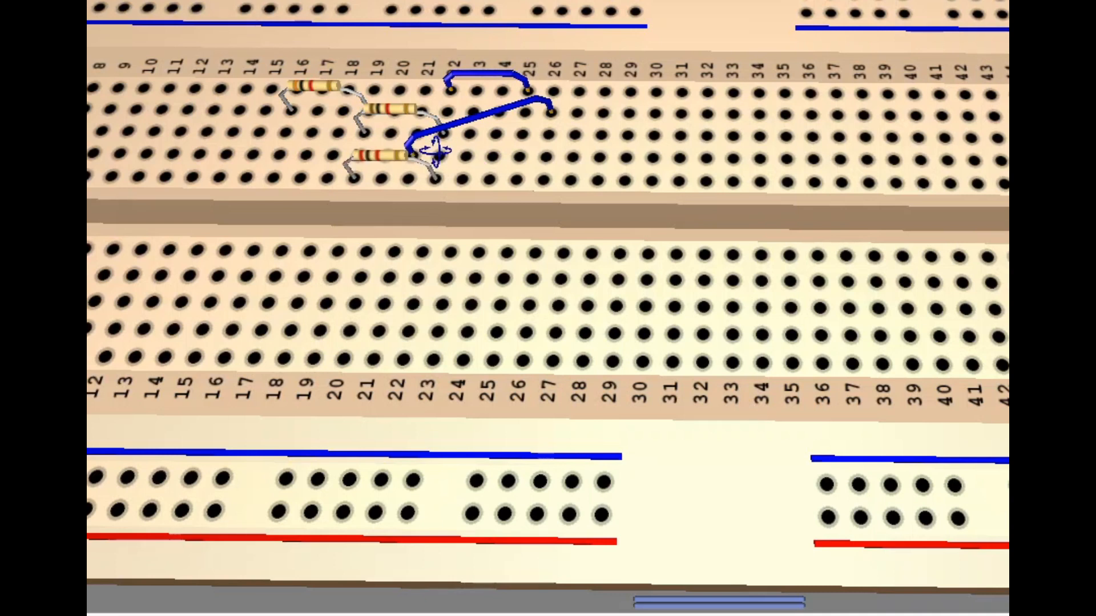
Step: Delete both jumper wires from the breadboard, the one between I26 and G21 and the one between J22 and J25
click(486, 120)
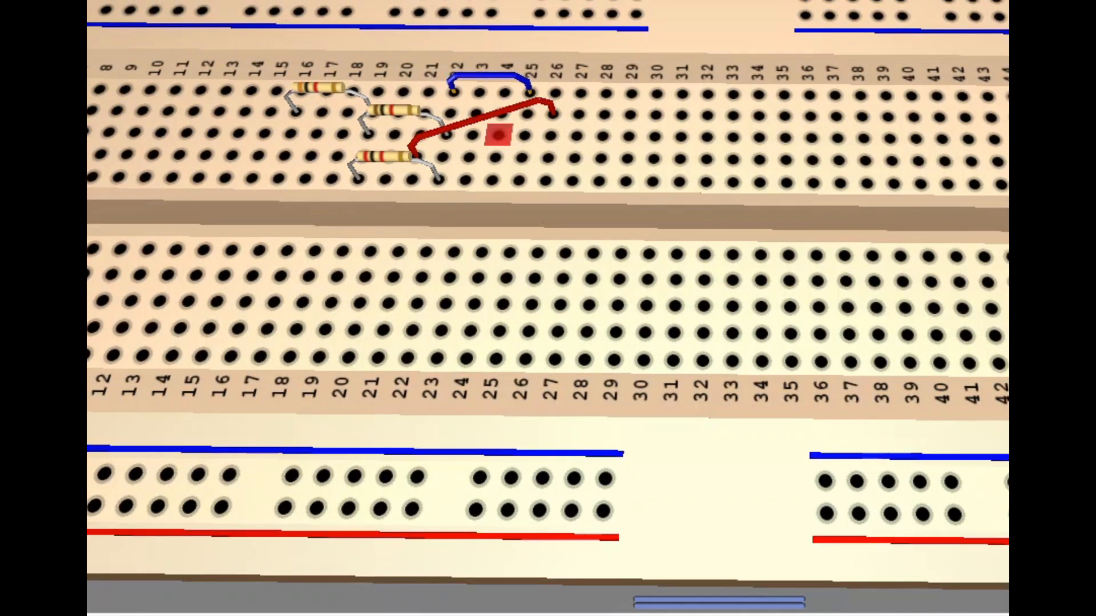
key(Delete)
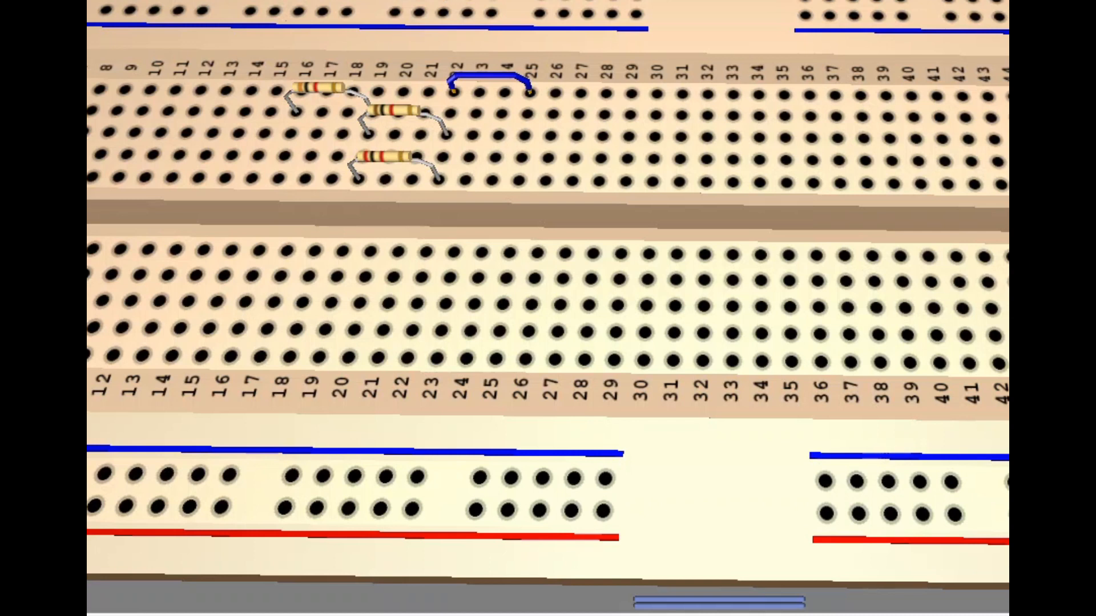
click(490, 76)
key(Delete)
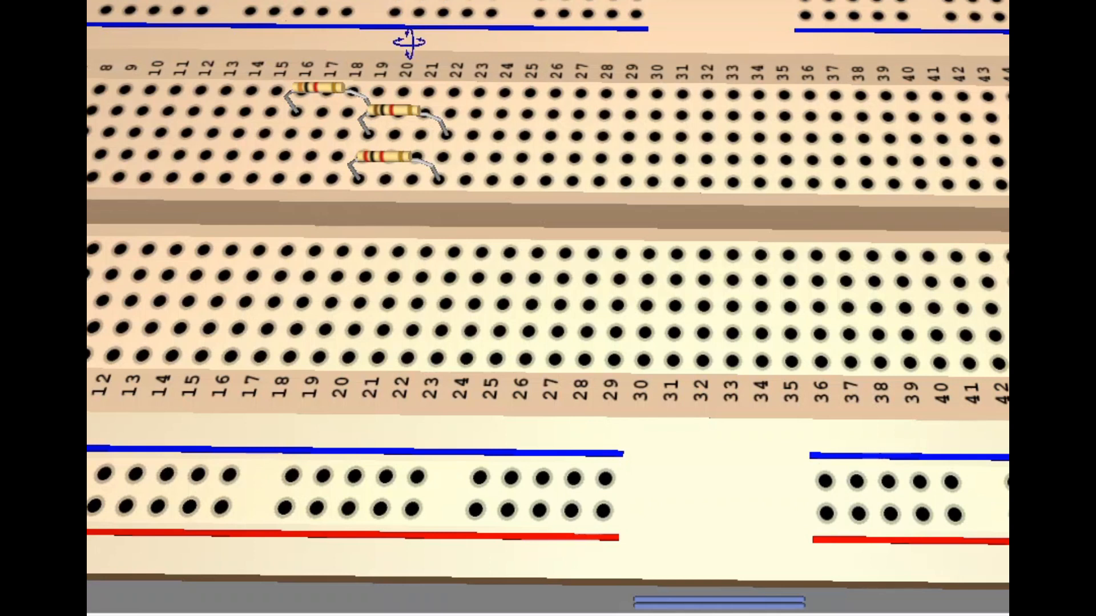
drag(408, 44, 409, 42)
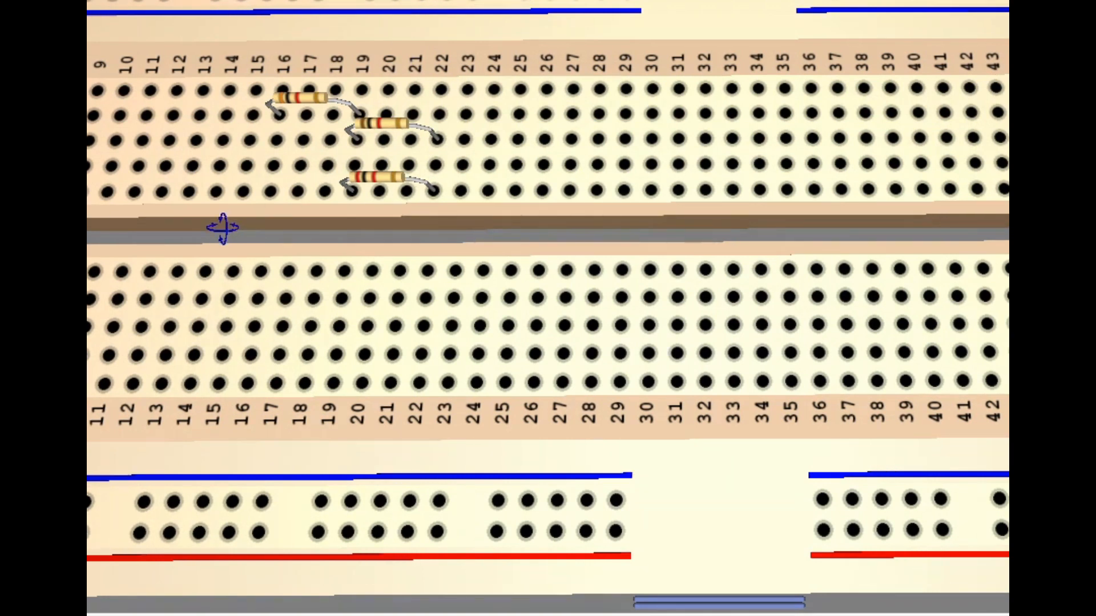
click(280, 114)
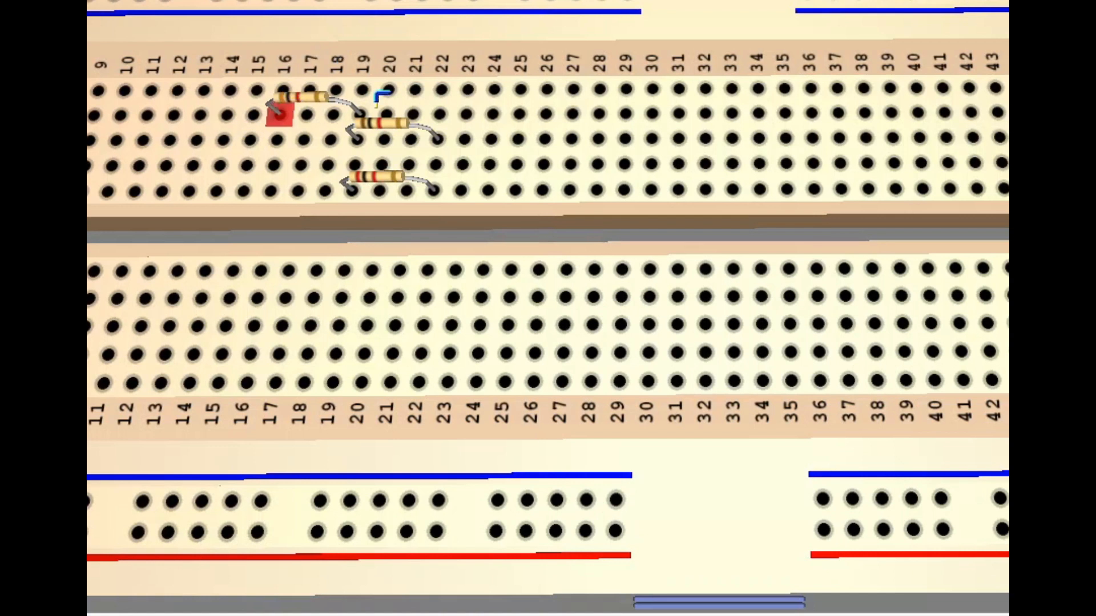
key(Escape)
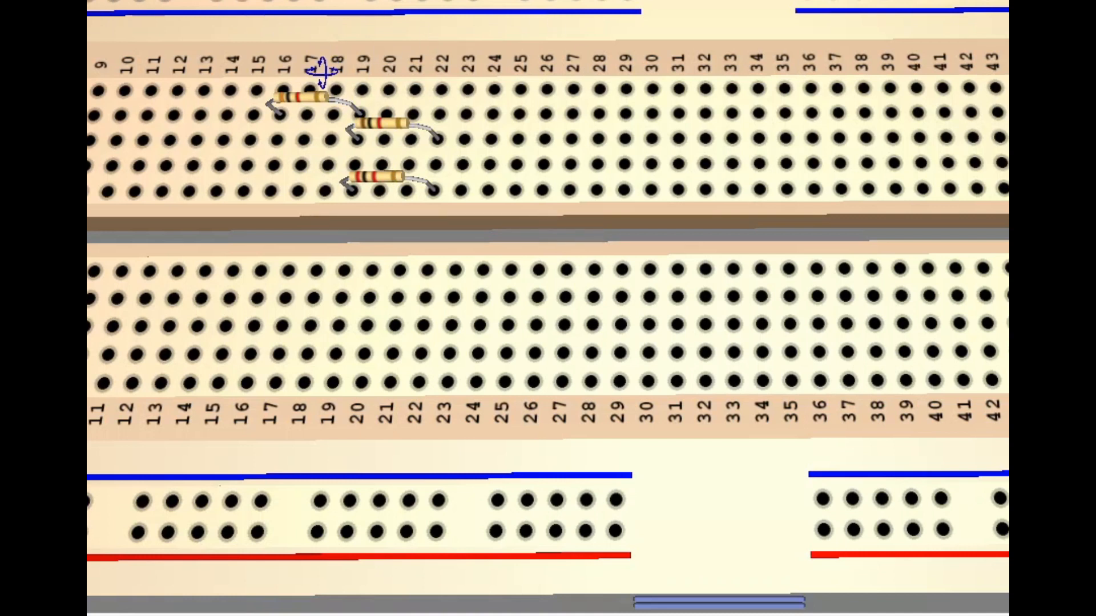
click(440, 114)
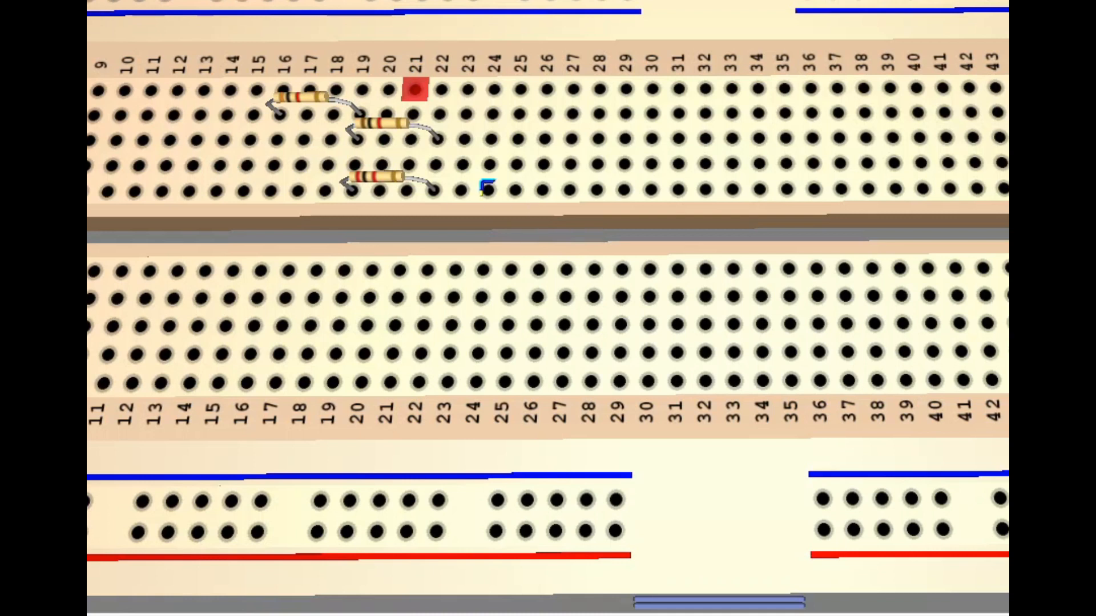
key(alt+Tab)
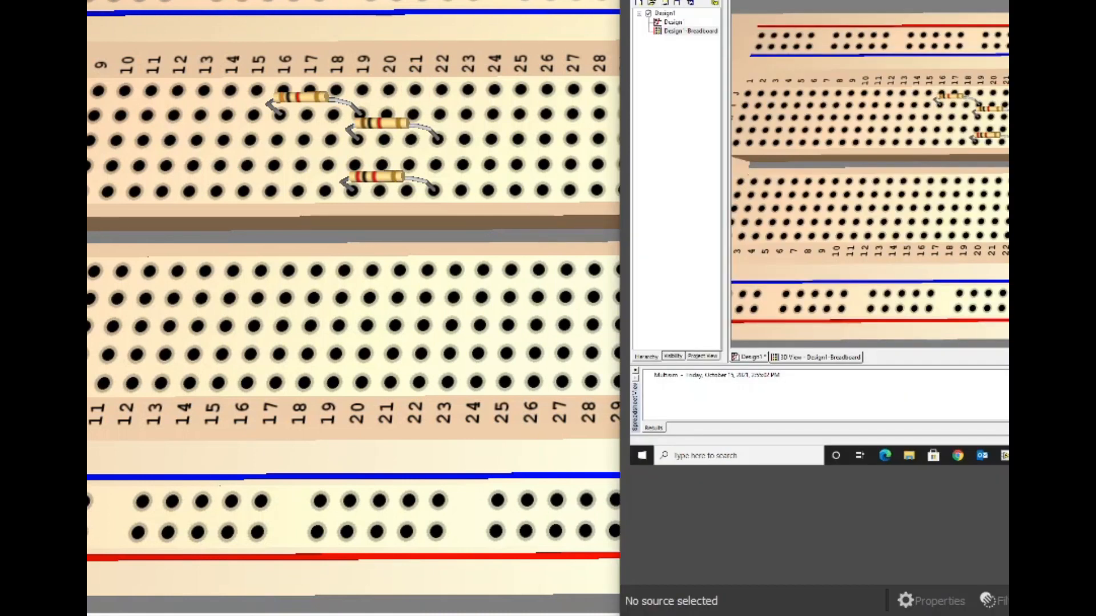